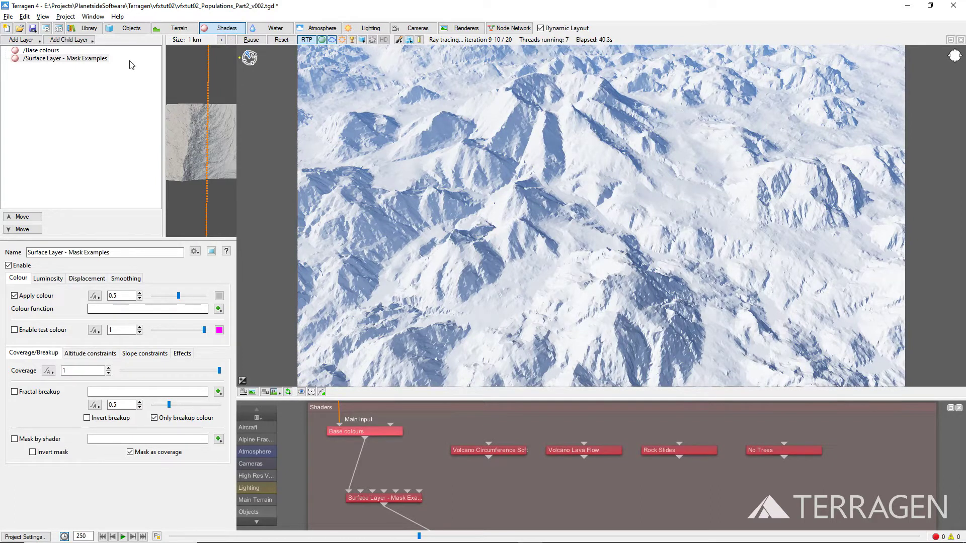
- Enable the layer's magenta test colour and mask it with Volcano Circumference Soft
click(15, 330)
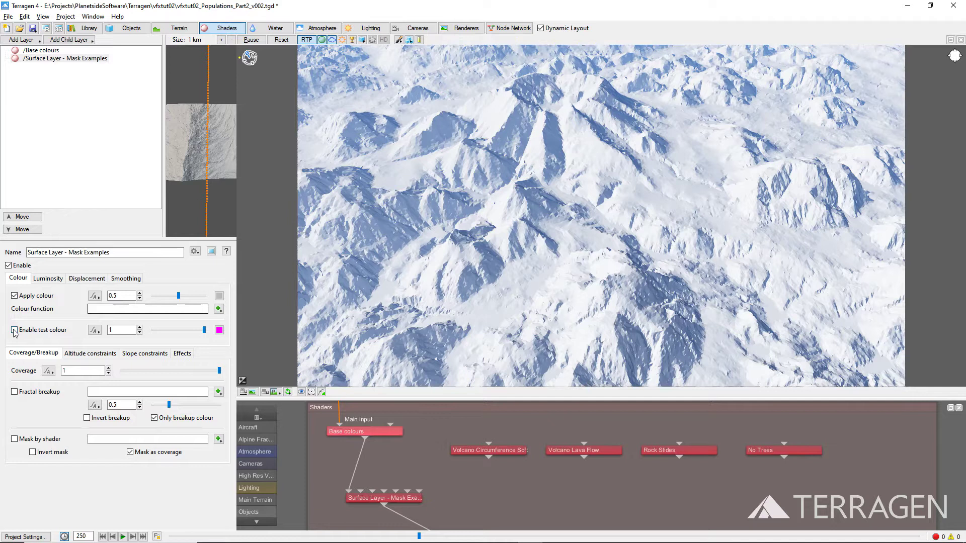
click(14, 330)
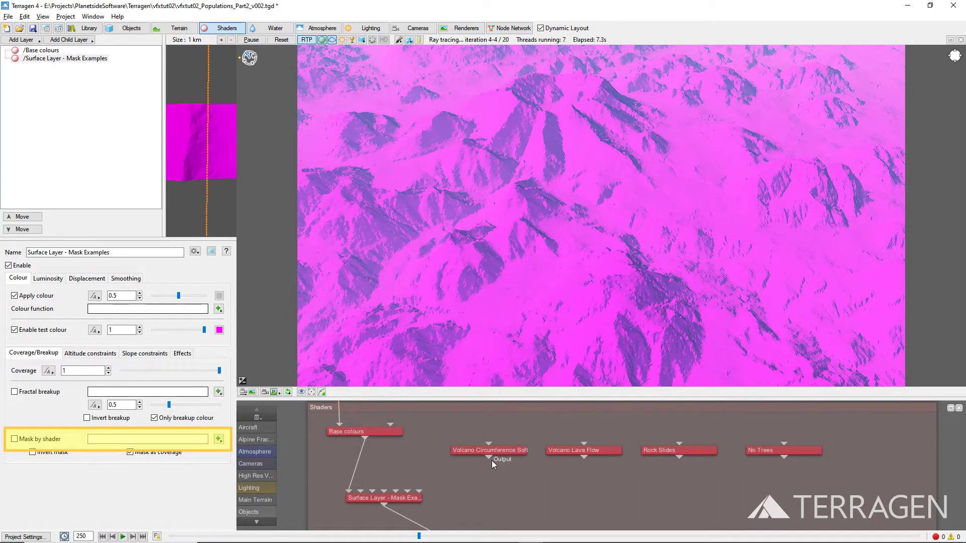
drag(490, 458, 427, 493)
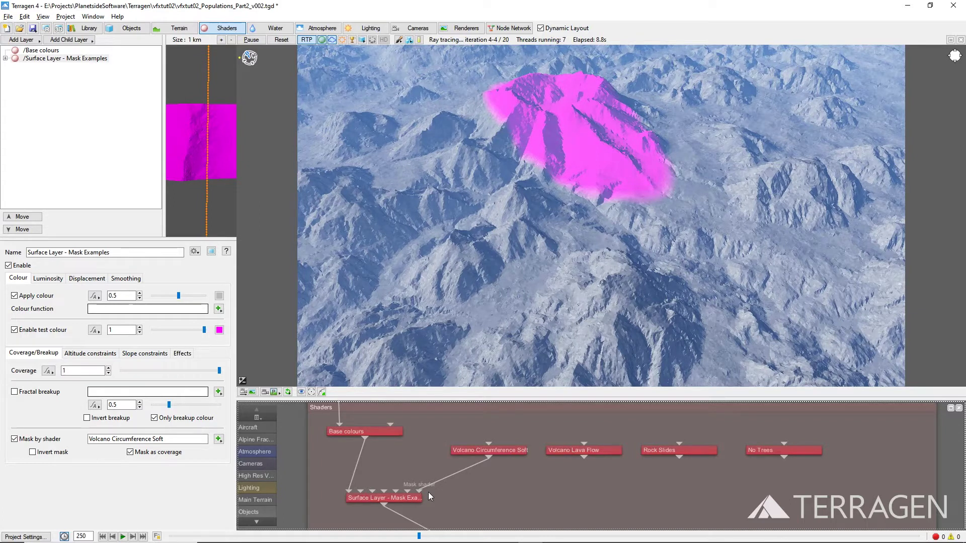
double_click(466, 452)
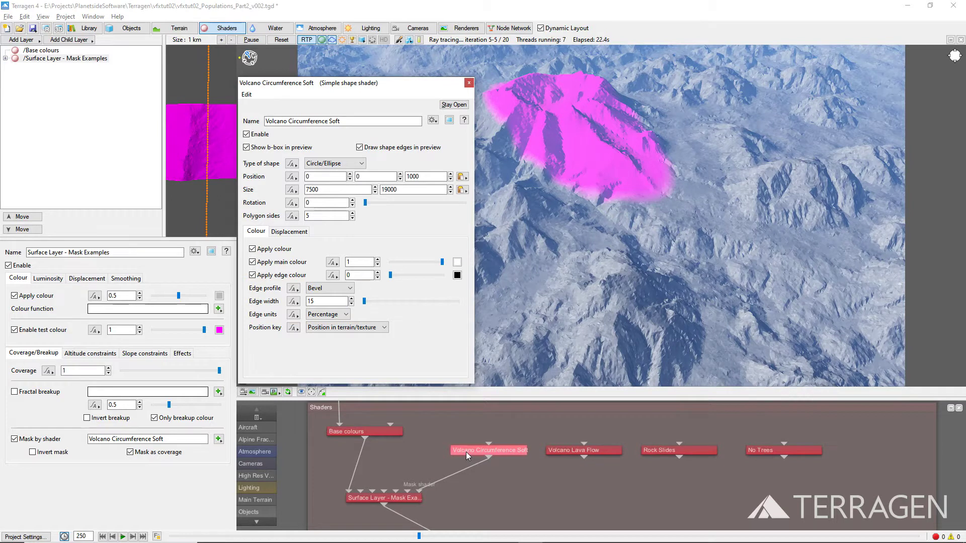
click(469, 83)
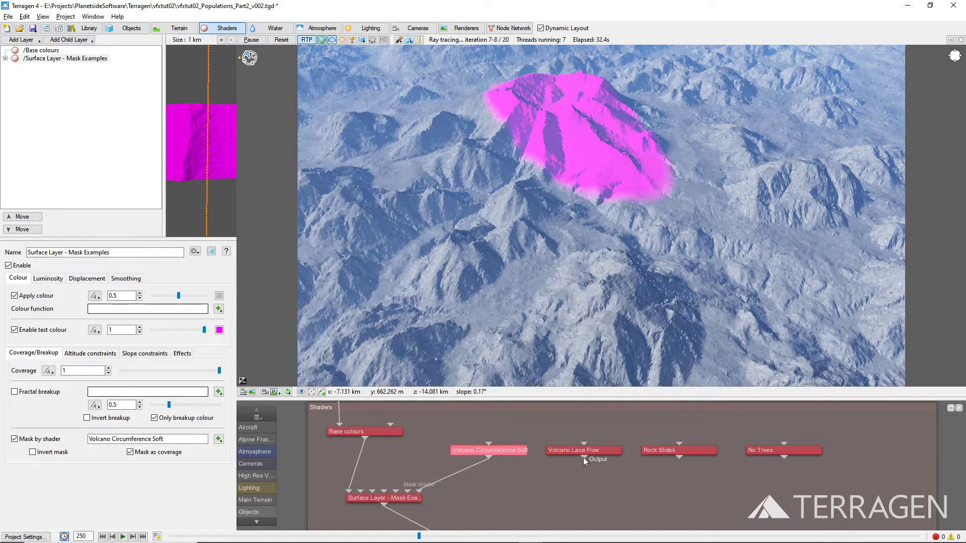
- Mask the layer with Volcano Lava Flow and inspect its Painted shader settings
drag(584, 457, 419, 491)
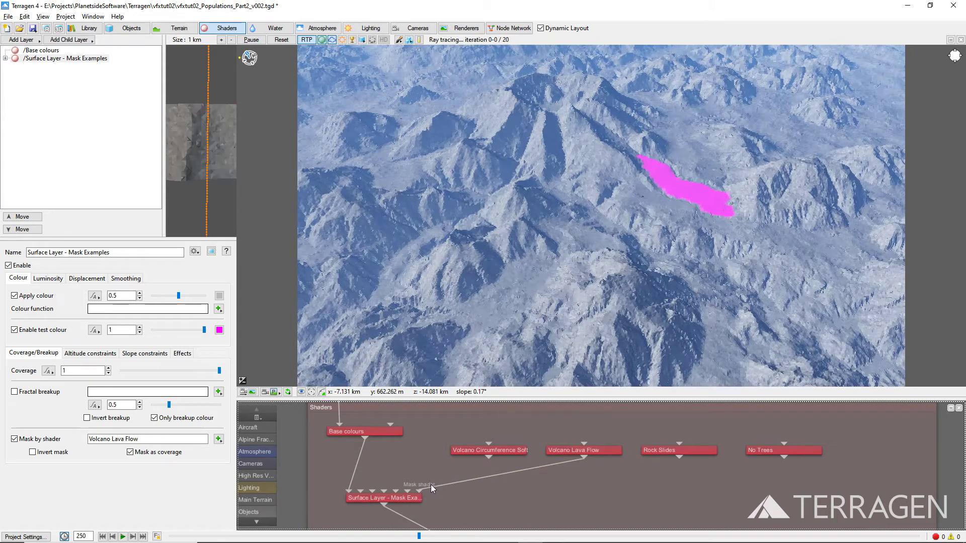
double_click(556, 447)
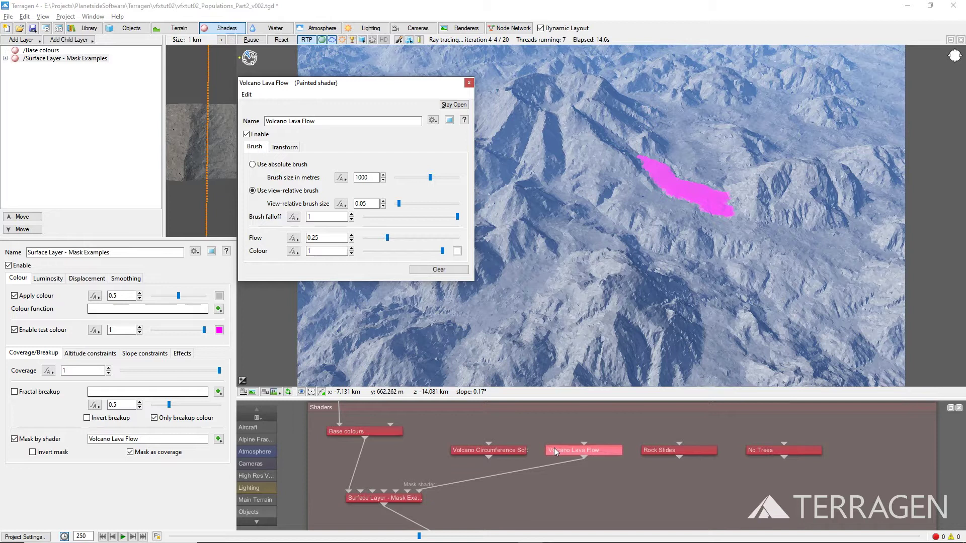
click(467, 82)
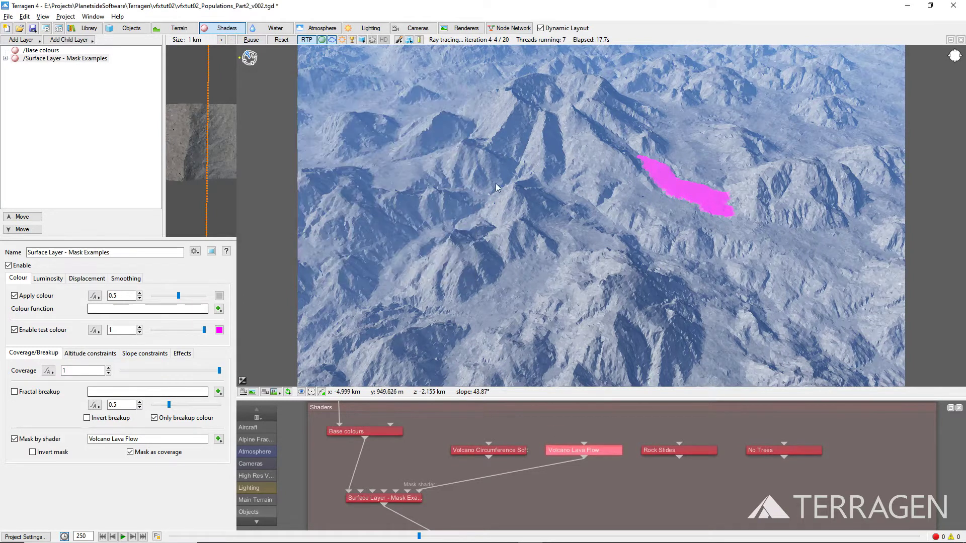
- Add a Merge shader fed by Volcano Circumference Soft (main input) and Volcano Lava Flow (Shader A)
key(Tab)
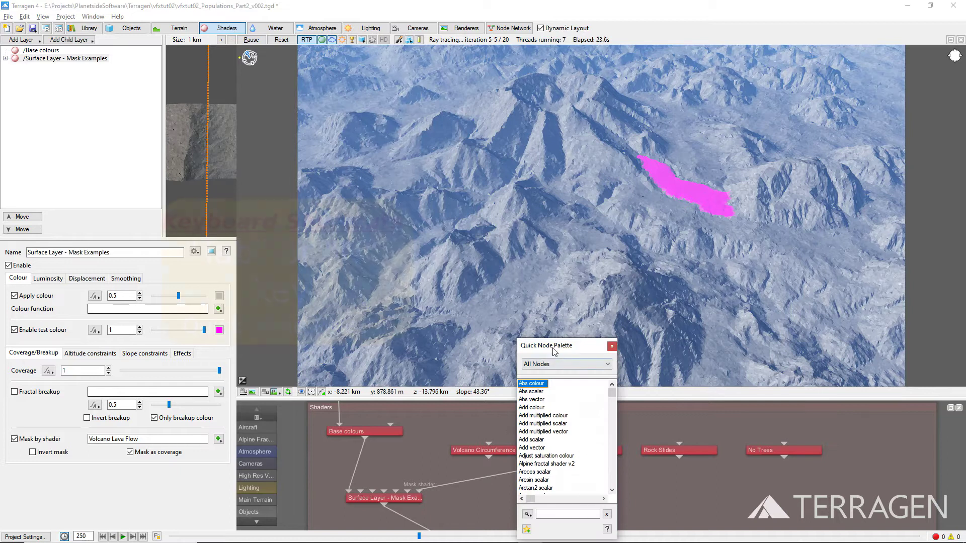
drag(562, 352, 481, 214)
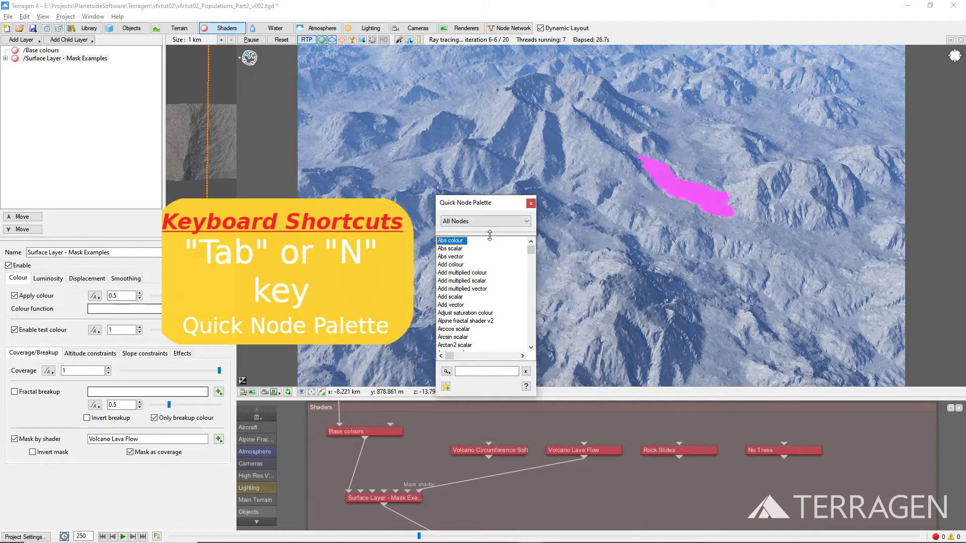
key(m)
key(e)
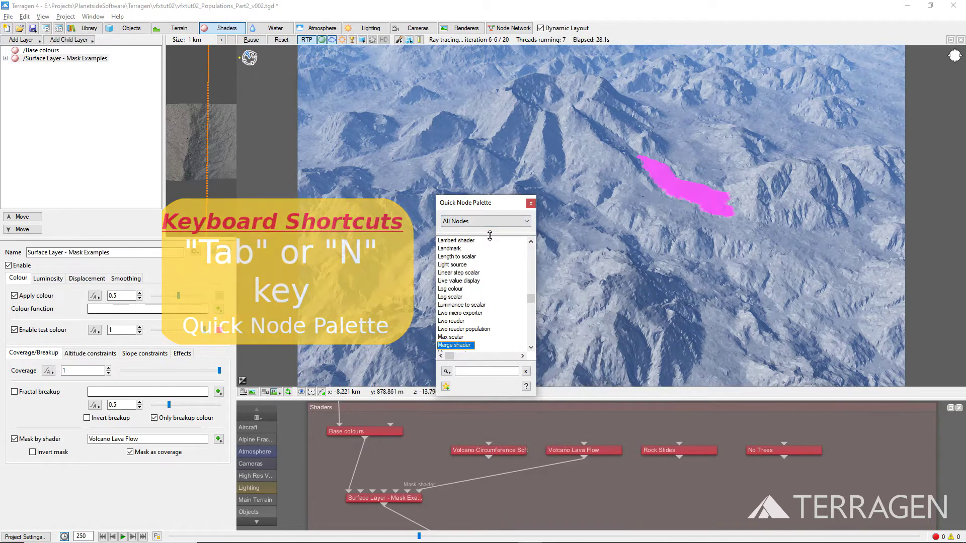
double_click(458, 345)
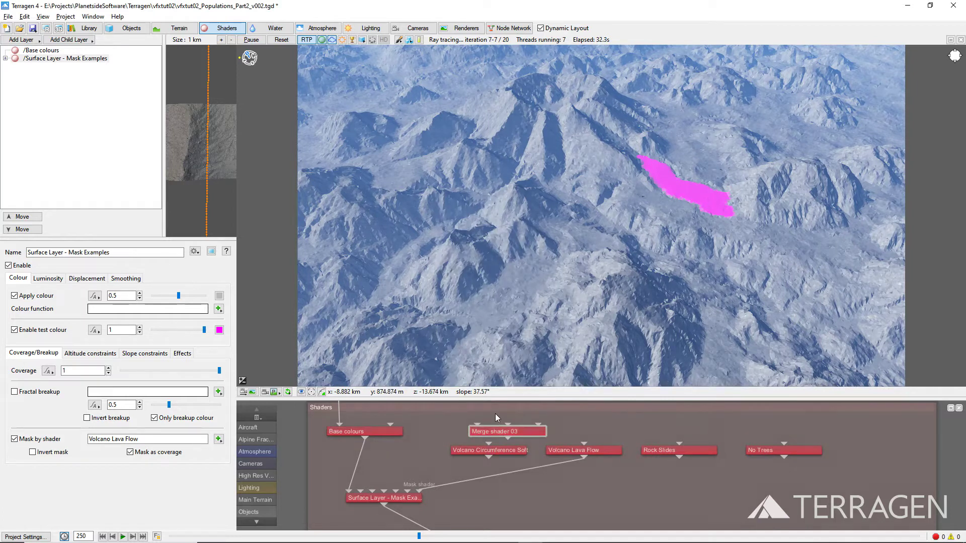
drag(501, 433, 525, 508)
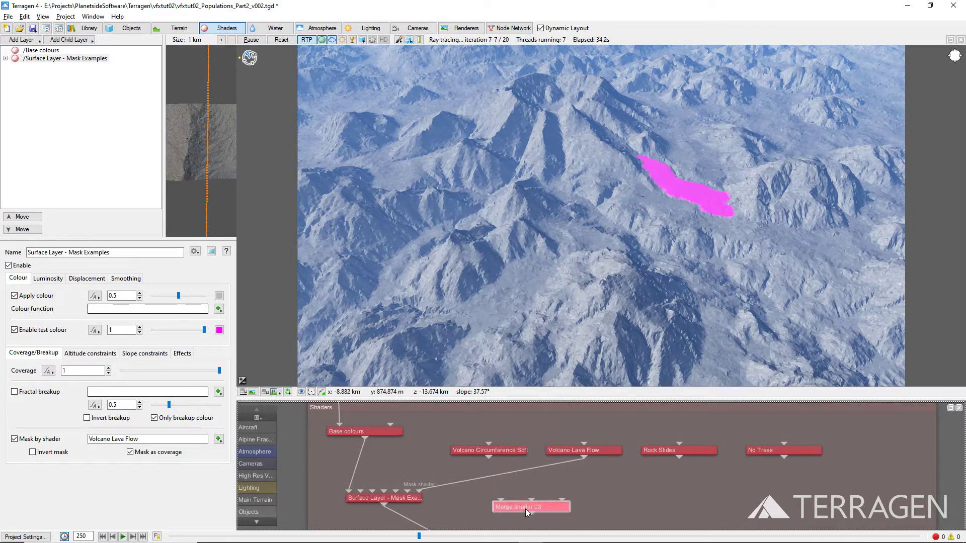
drag(489, 457, 495, 497)
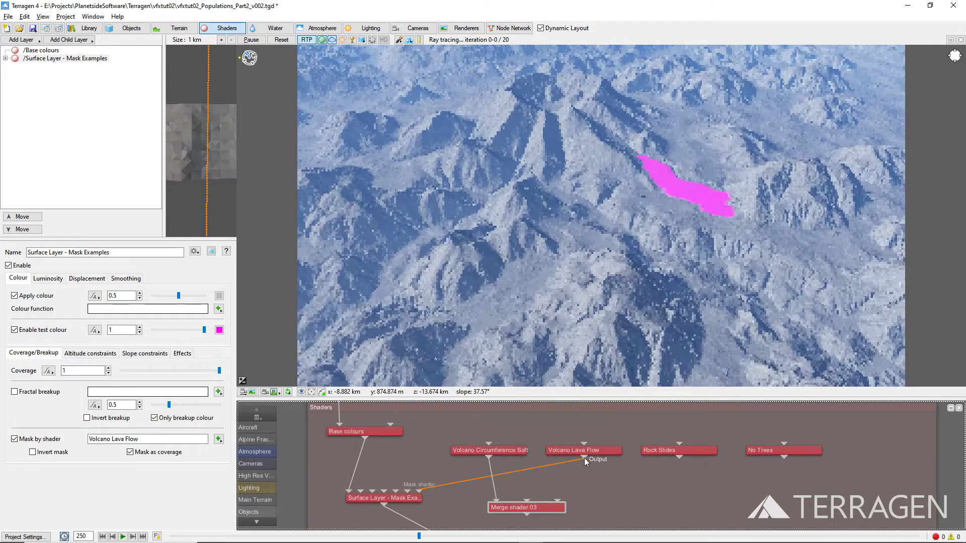
drag(584, 458, 424, 490)
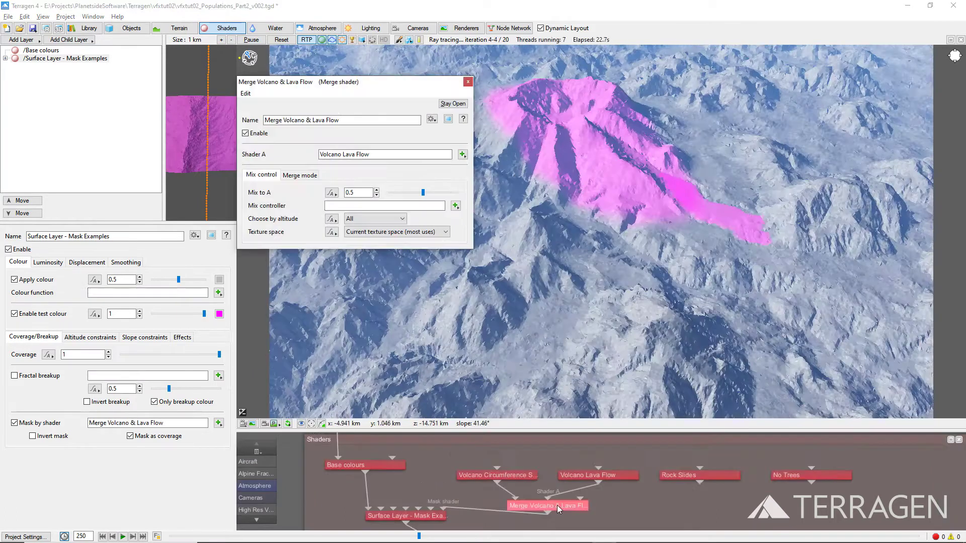
- Set the Merge shader's colour merge mode to Add and Mix to A to 1
click(302, 175)
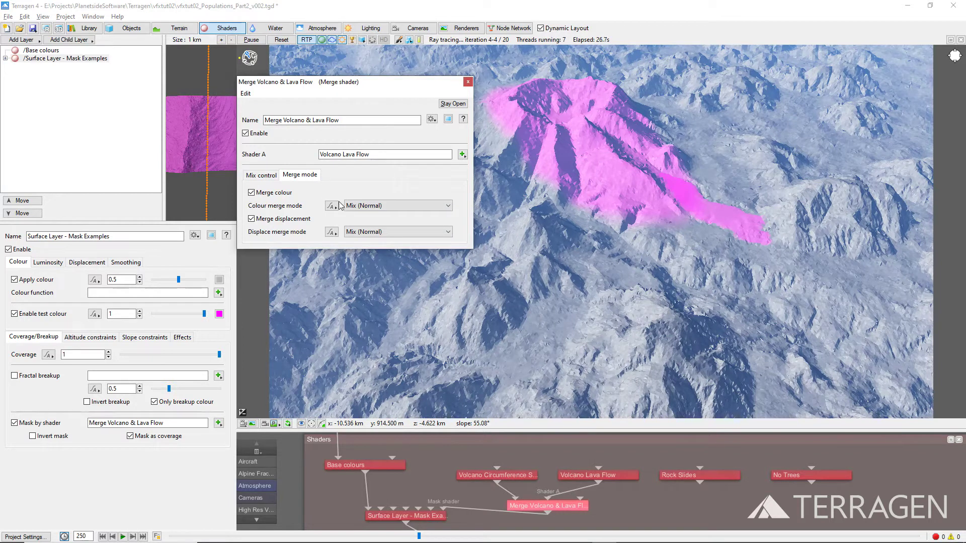
click(354, 207)
click(358, 224)
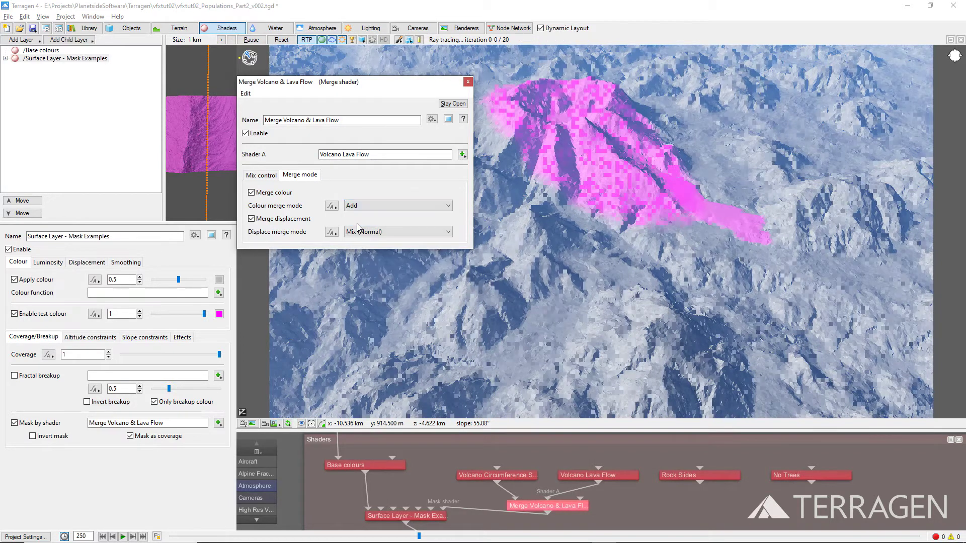
click(274, 177)
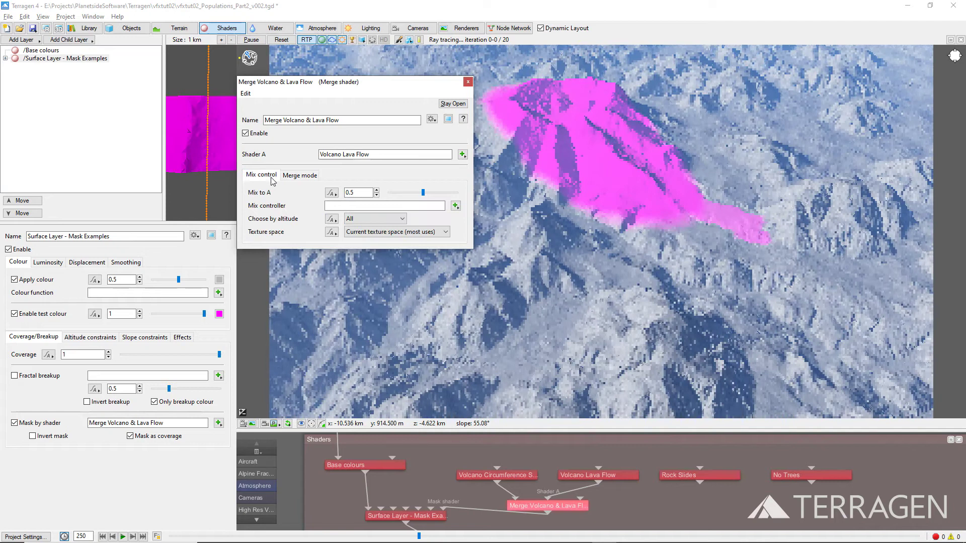
double_click(347, 192)
text(1)
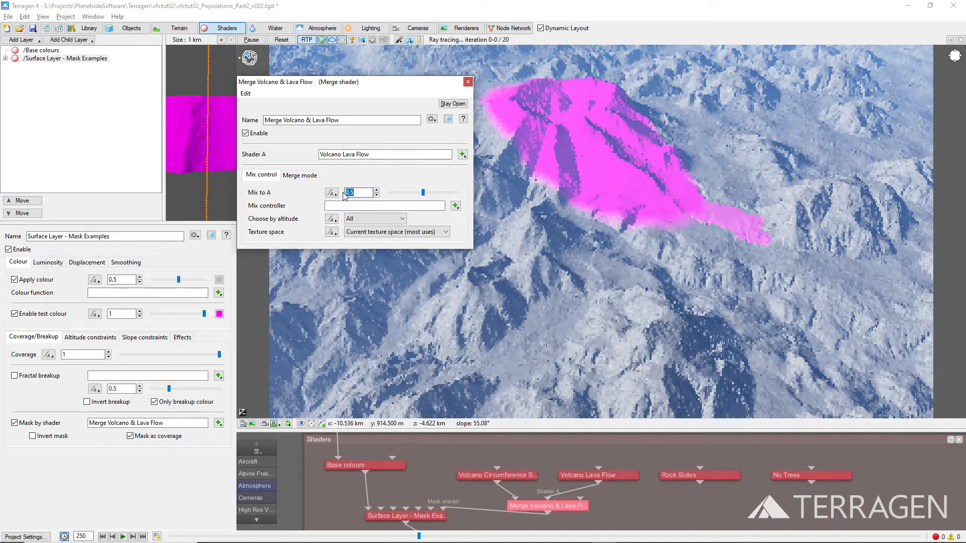
key(Return)
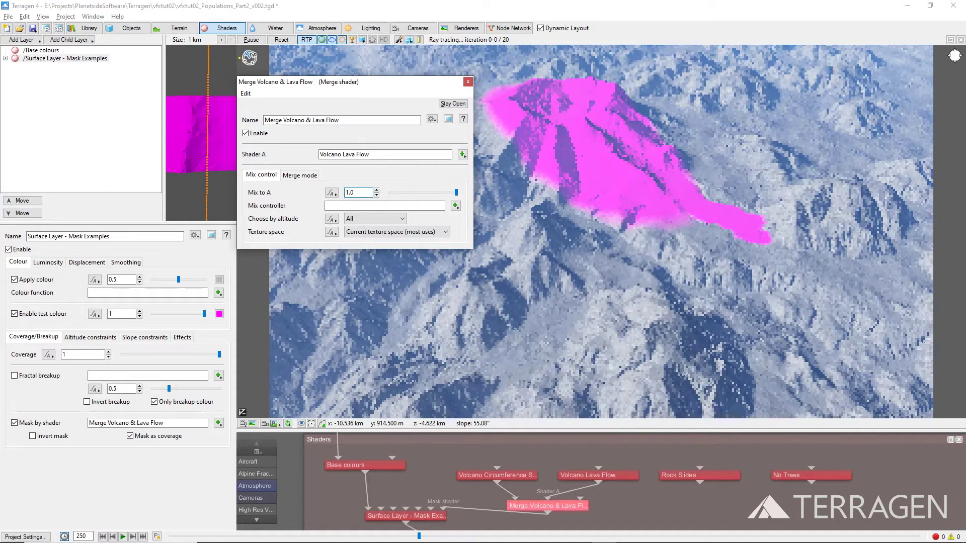
click(468, 82)
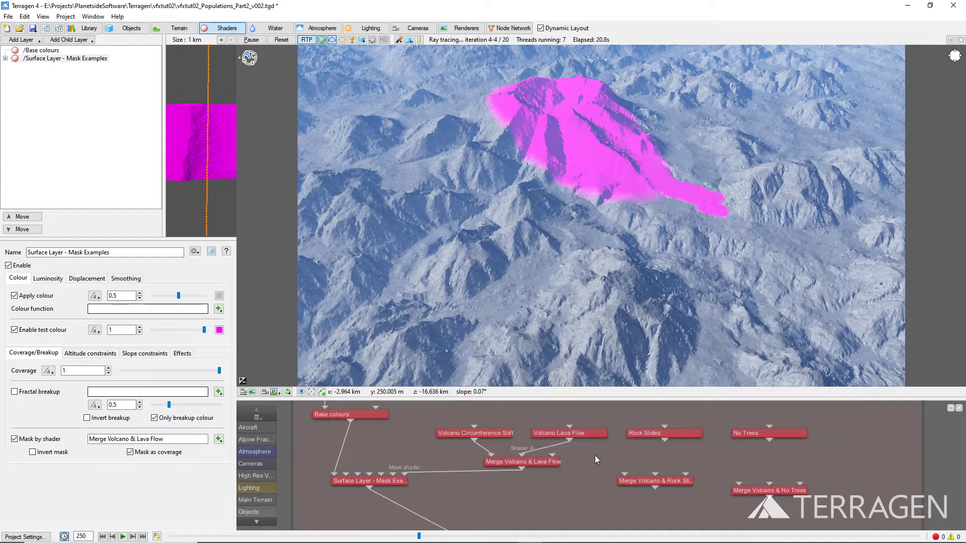
- Preview Rock Slides as the mask, then combine it with the volcano and lava flow merge
drag(667, 439, 405, 480)
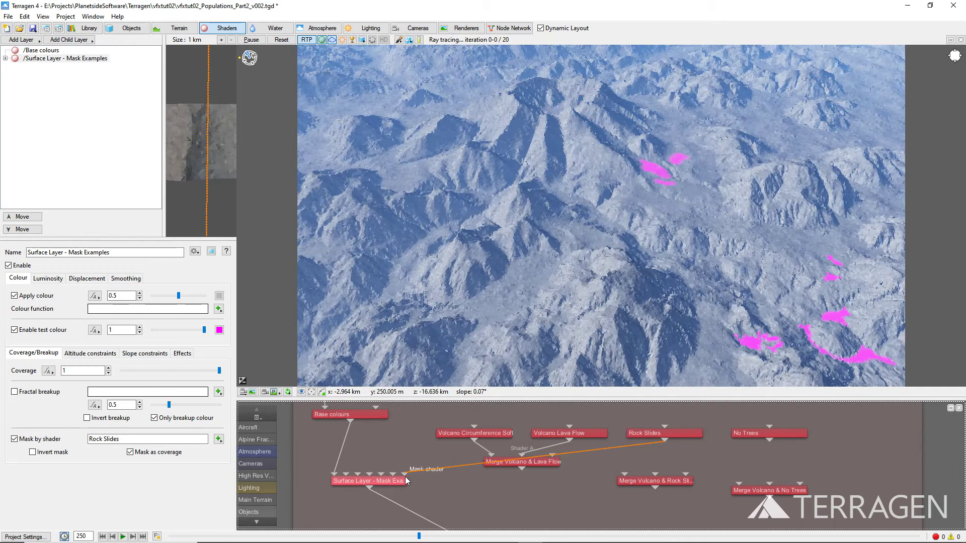
drag(664, 445, 659, 471)
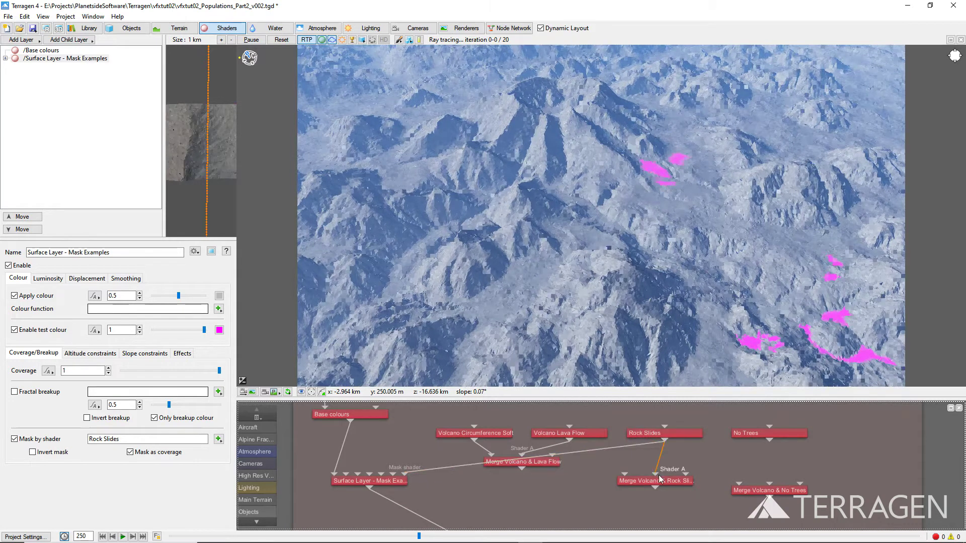
drag(522, 469, 405, 475)
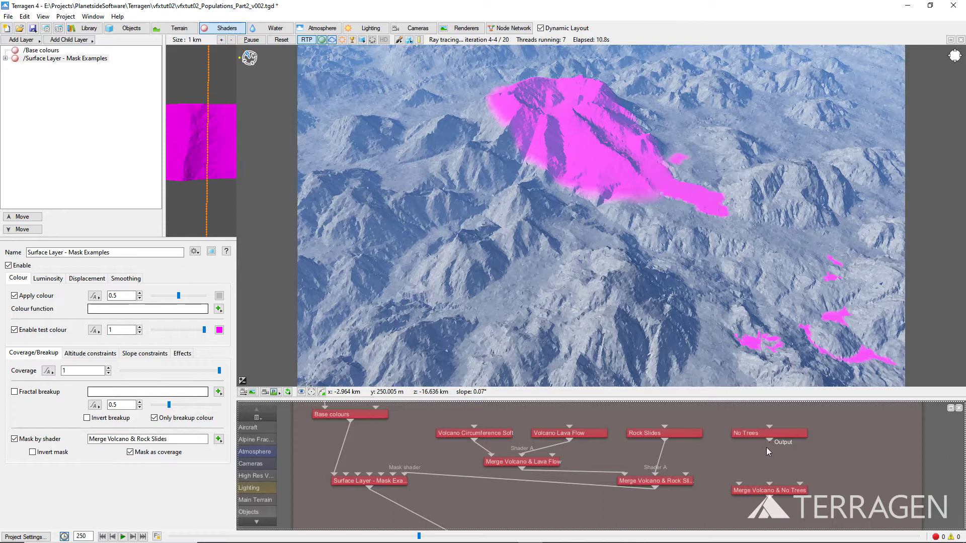
- Preview No Trees as the mask, then chain Merge Volcano & Rock Slides into Merge Volcano & No Trees
drag(767, 448, 405, 475)
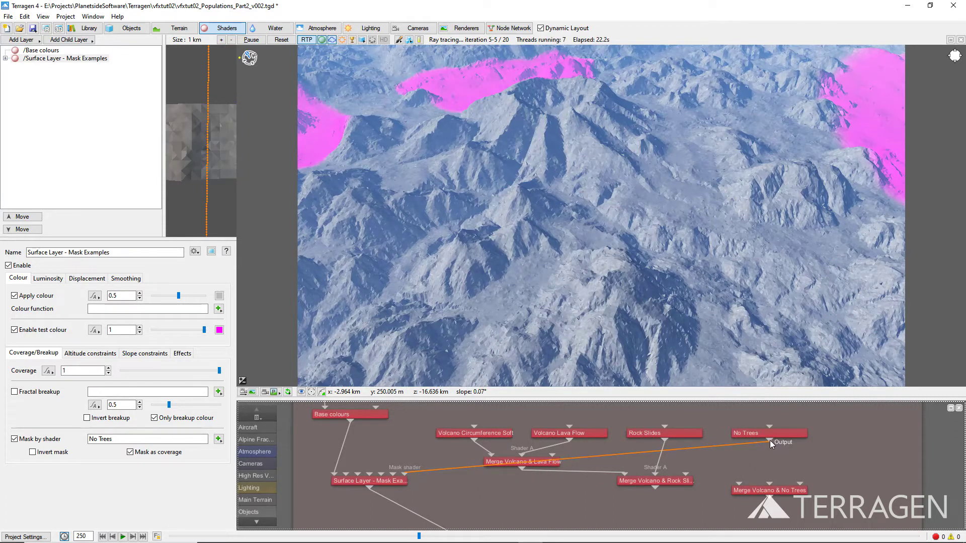
drag(770, 440, 768, 486)
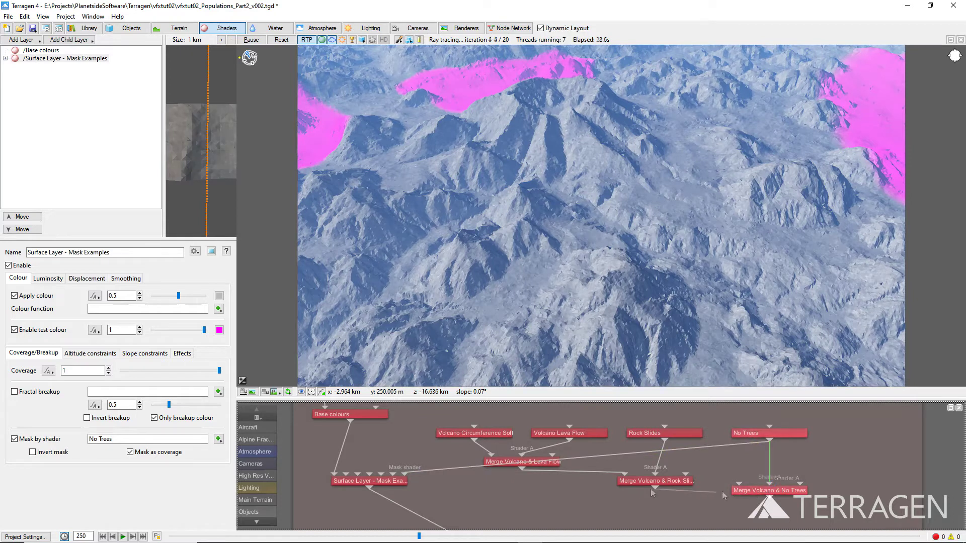
drag(654, 487, 415, 479)
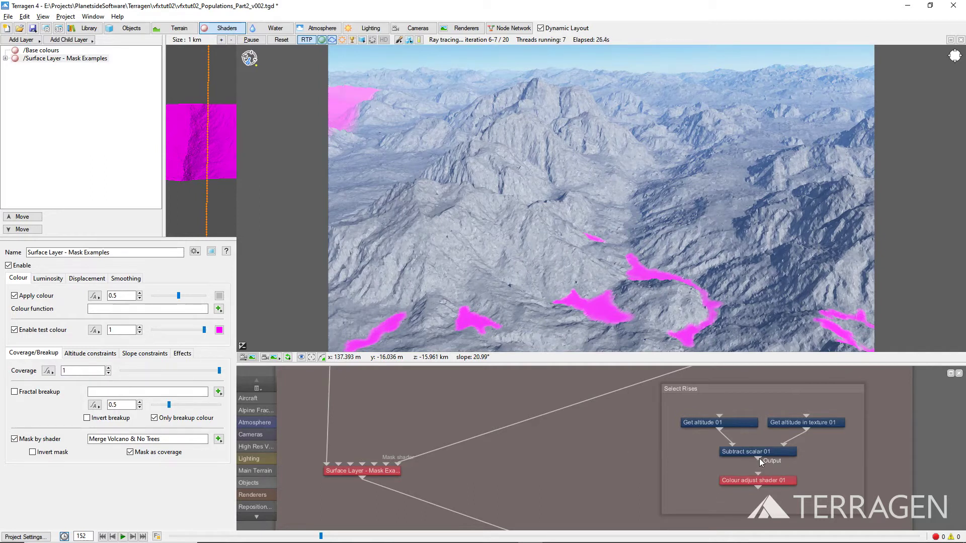
- Mask the surface layer with Subtract scalar 01 to preview the Select Rises ridges
drag(759, 458, 398, 463)
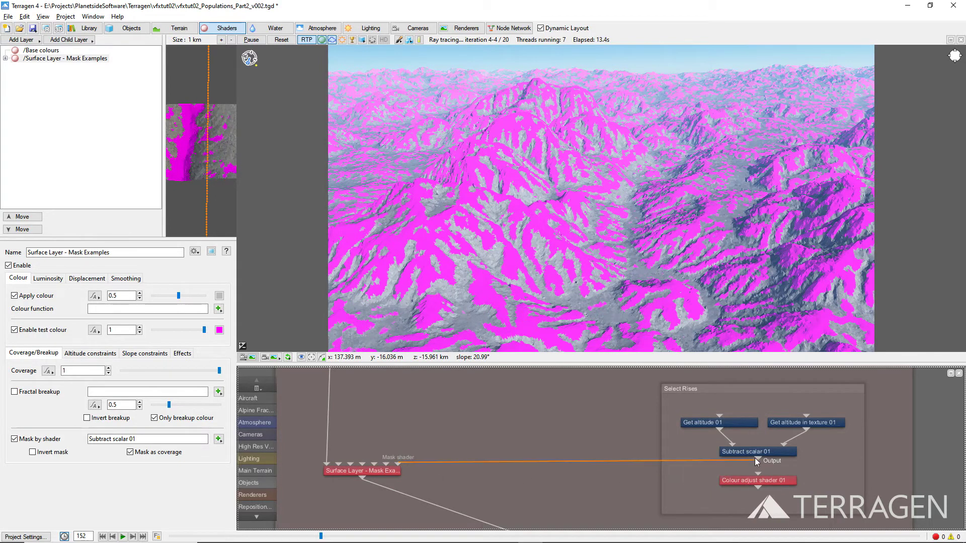
- Mask the layer with Colour adjust shader 01, setting black point -10 and white point 0
drag(759, 460, 396, 468)
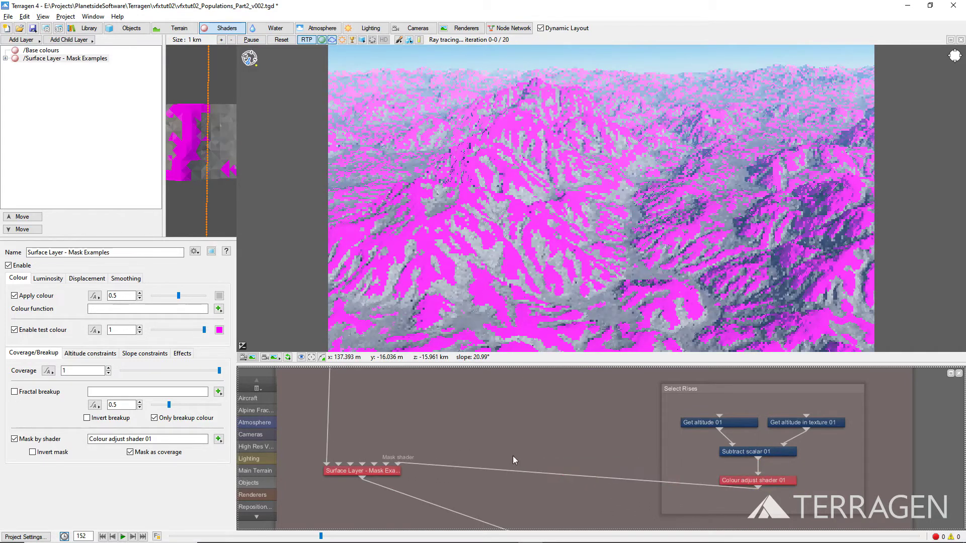
double_click(740, 480)
double_click(359, 165)
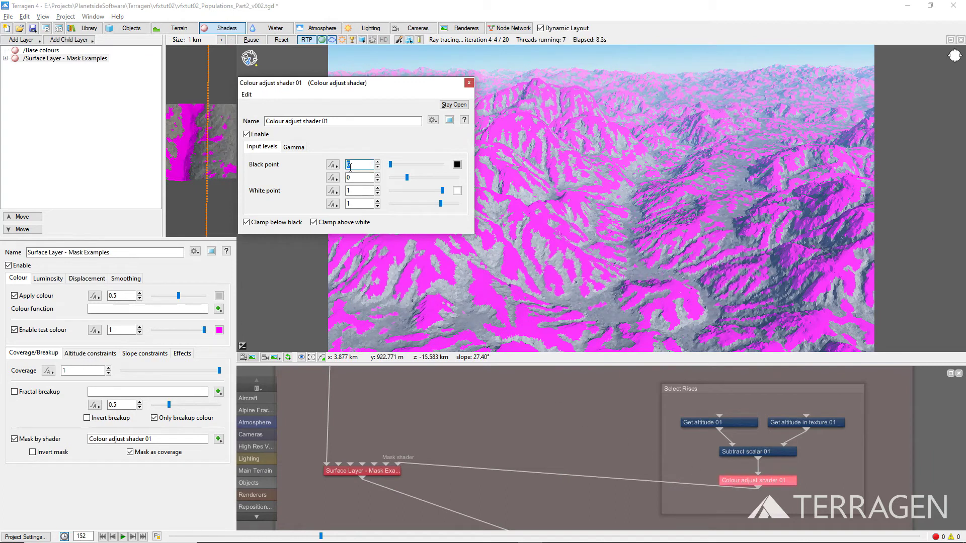
text(-10)
key(Return)
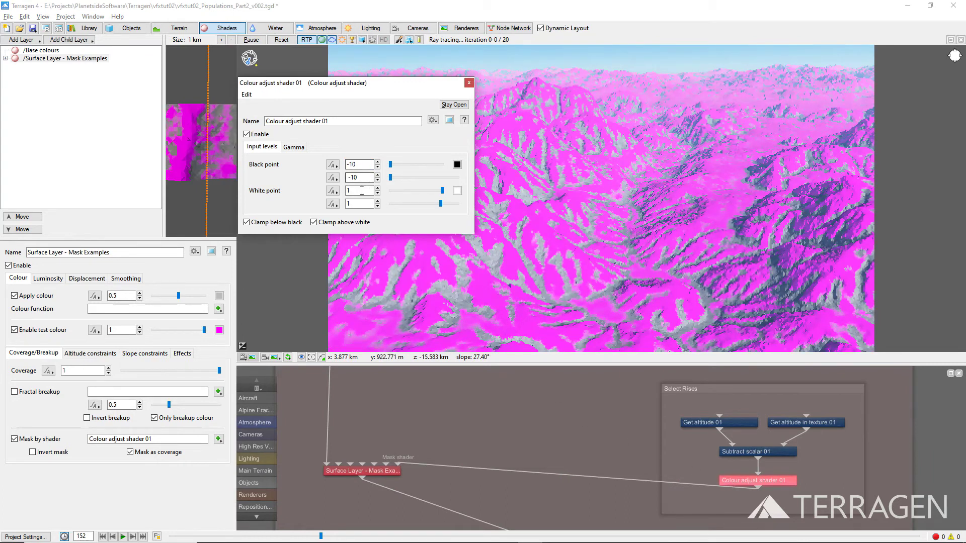
double_click(359, 190)
text(0)
key(Return)
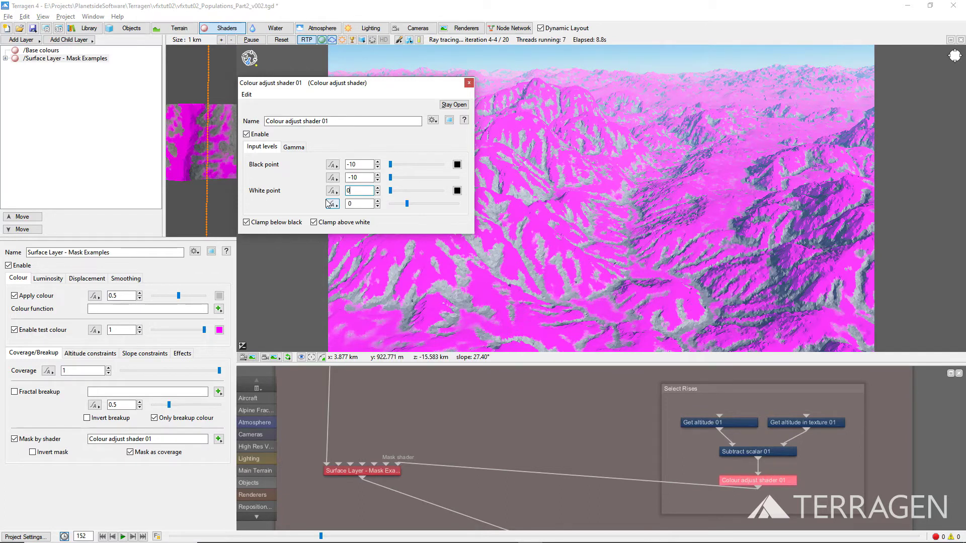
click(470, 82)
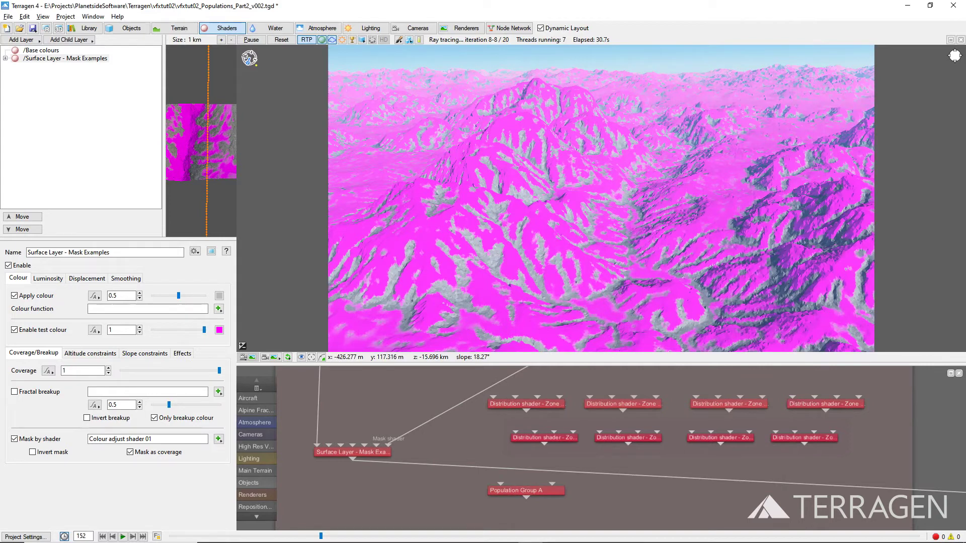
- Connect Distribution shader - Zone A Upper to the Surface Layer's Mask shader input
drag(527, 410, 394, 449)
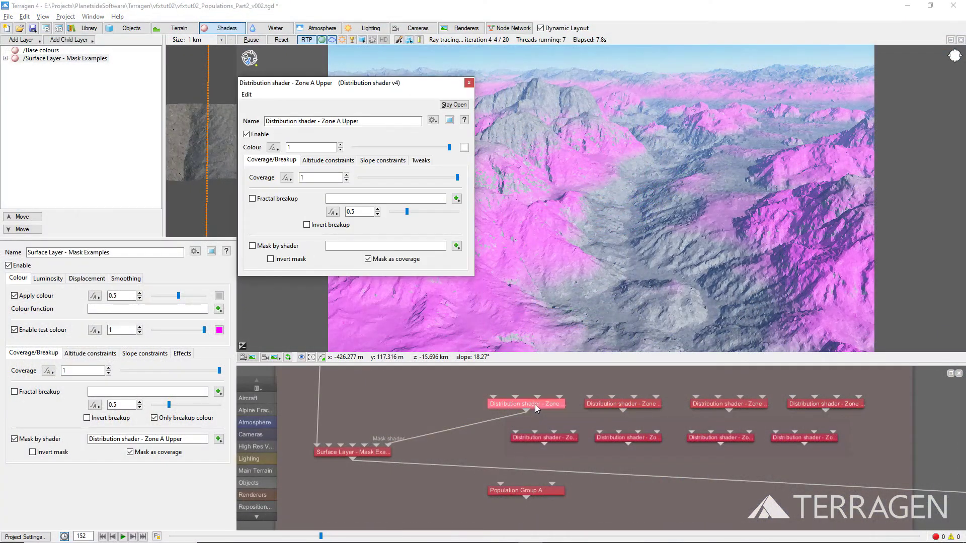
- Review Zone A Upper's altitude and slope constraints, then mask the layer with Population Group A
click(316, 160)
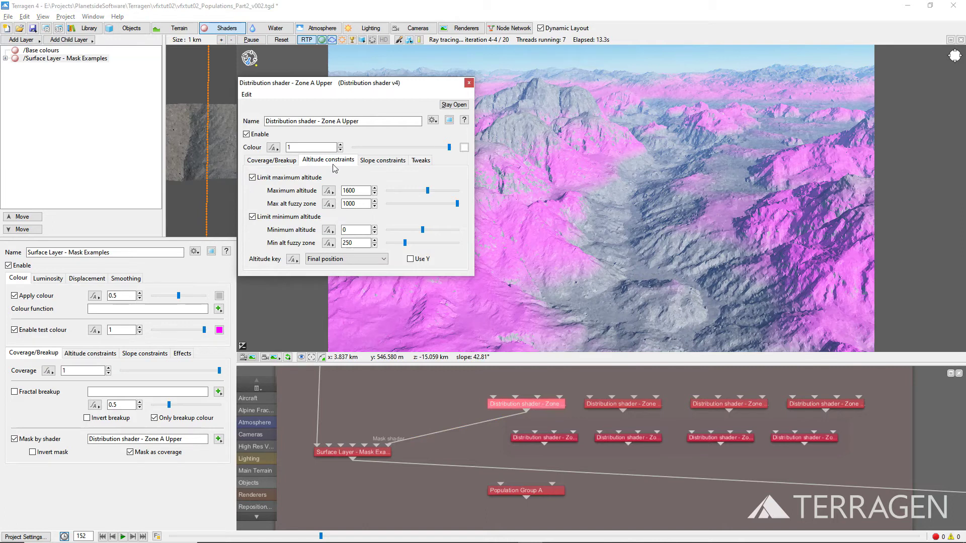
click(371, 161)
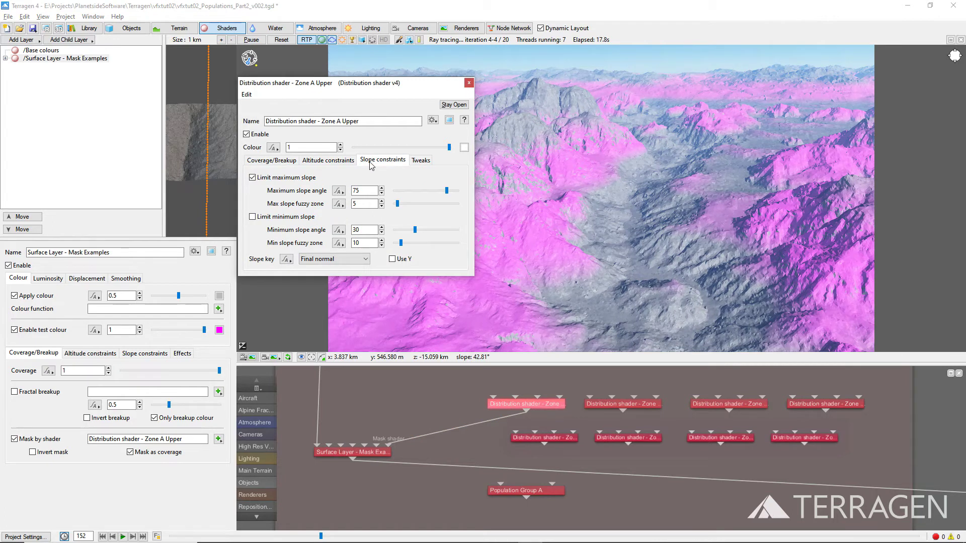
click(470, 83)
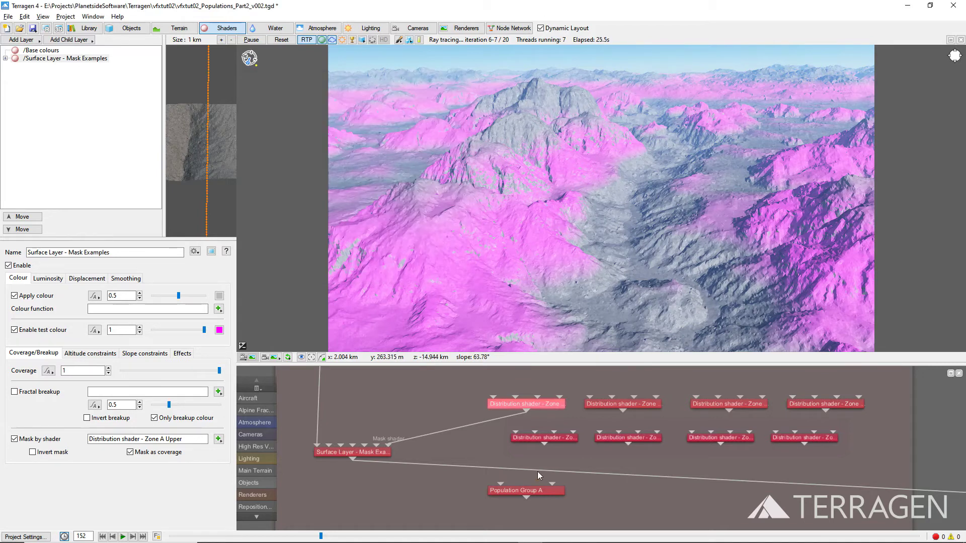
drag(527, 497, 392, 446)
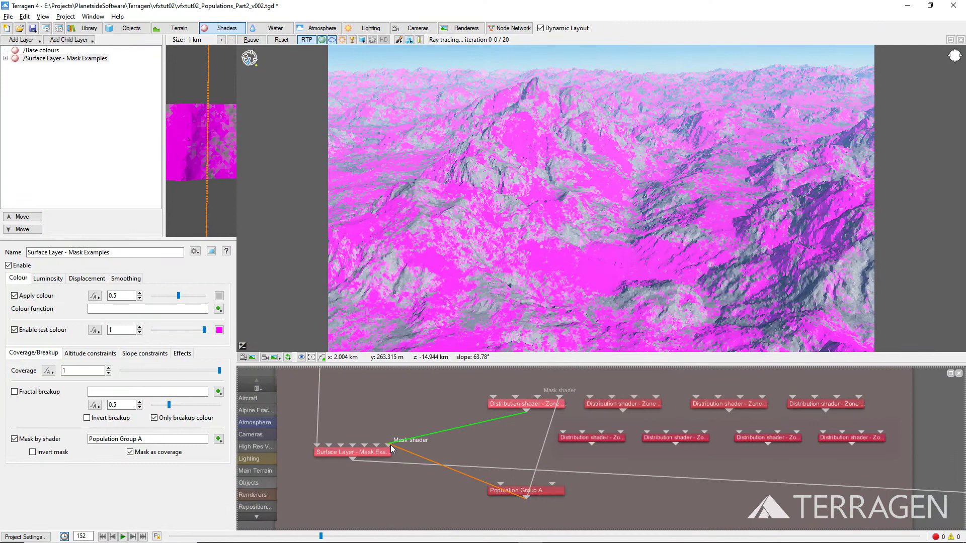
- Reconnect Distribution shader - Zone A Upper as the mask so only upper slopes show magenta
drag(392, 449, 392, 449)
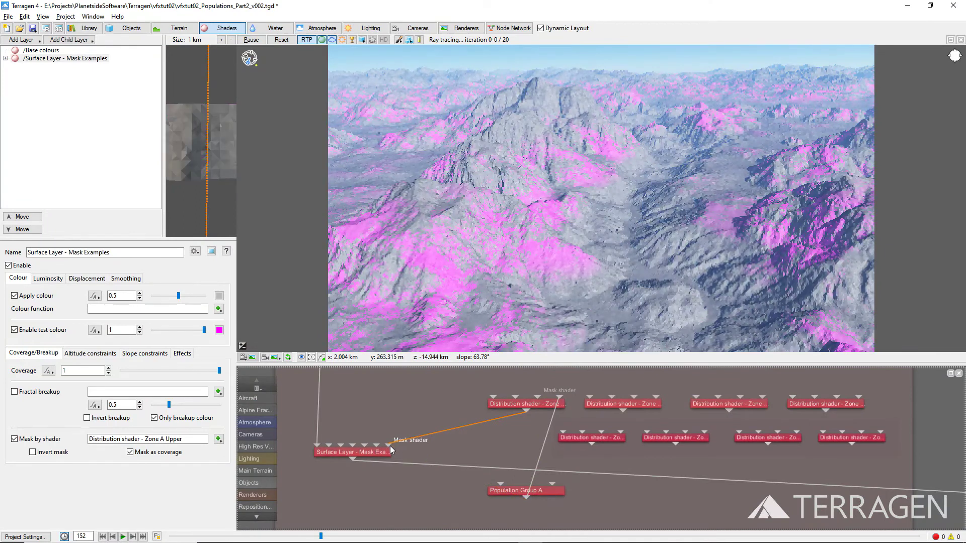